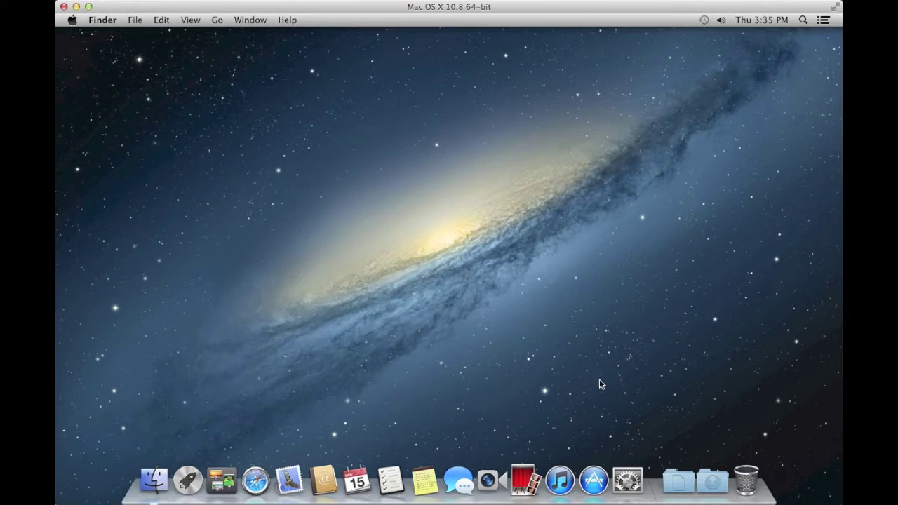
- Launch the Mac App Store from the Dock, shift its window left, and open the Store menu
{"action": "left_click", "coordinate": [597, 479]}
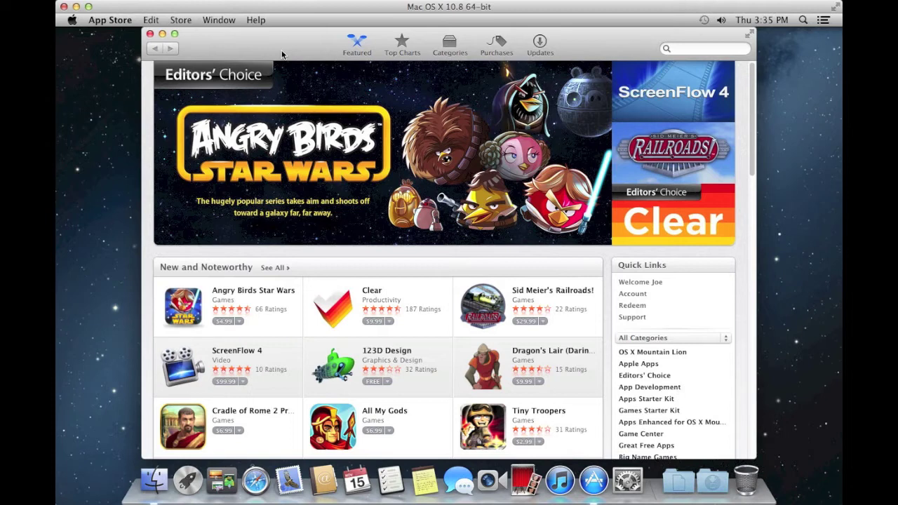
{"action": "left_click_drag", "start_coordinate": [282, 54], "coordinate": [256, 45]}
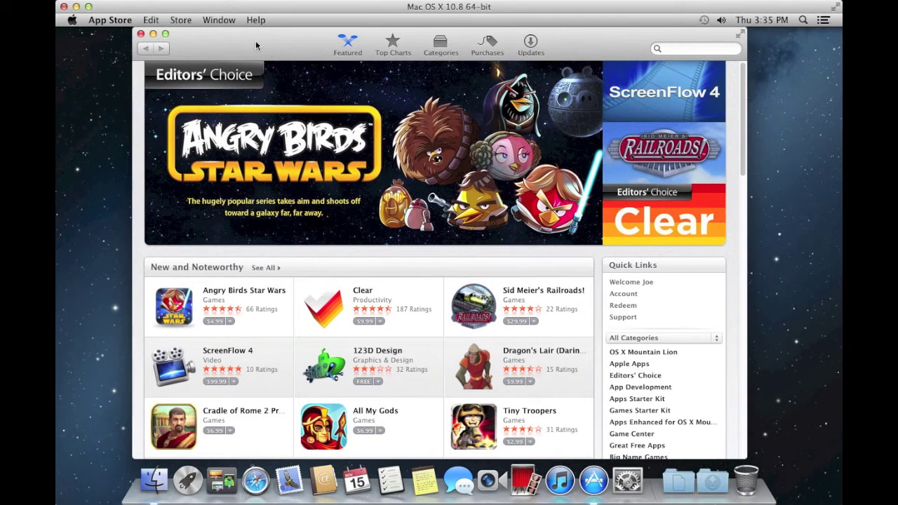
{"action": "left_click", "coordinate": [184, 21]}
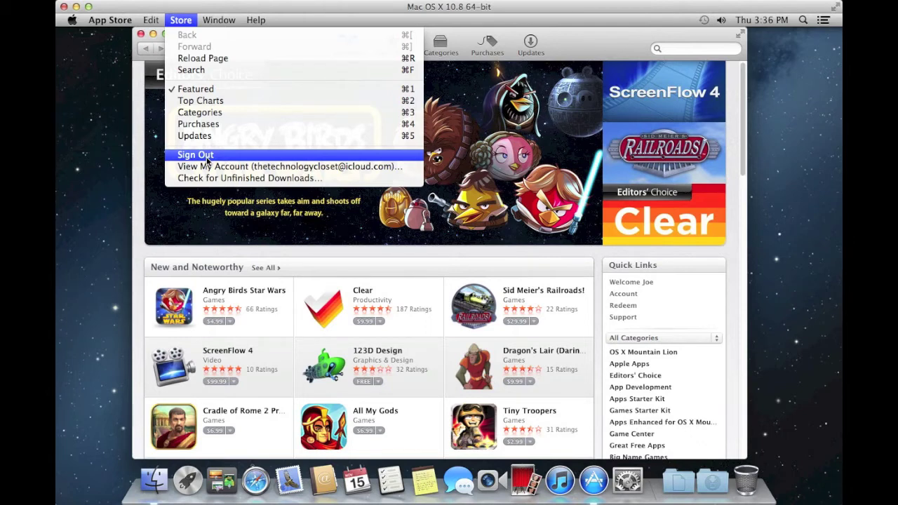
- View the Apple ID account after entering its password, and start editing the payment method
{"action": "left_click", "coordinate": [219, 167]}
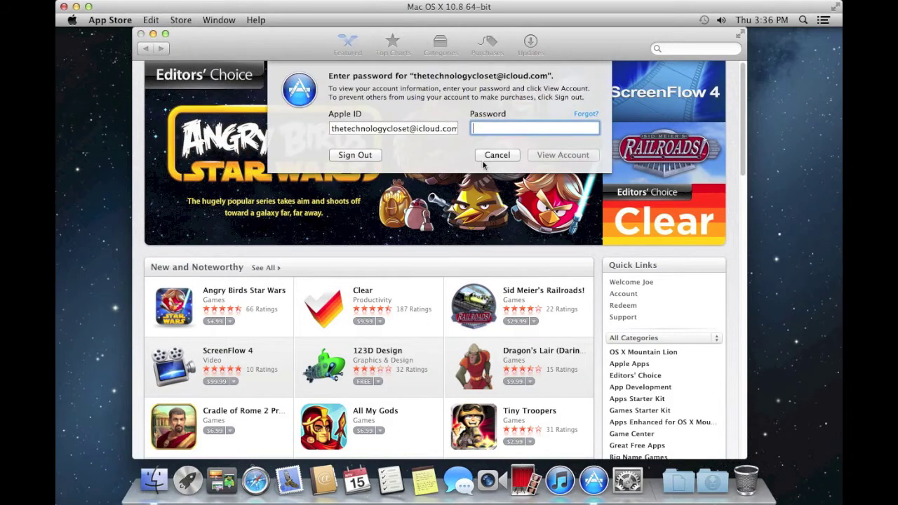
{"action": "type", "text": "••••••"}
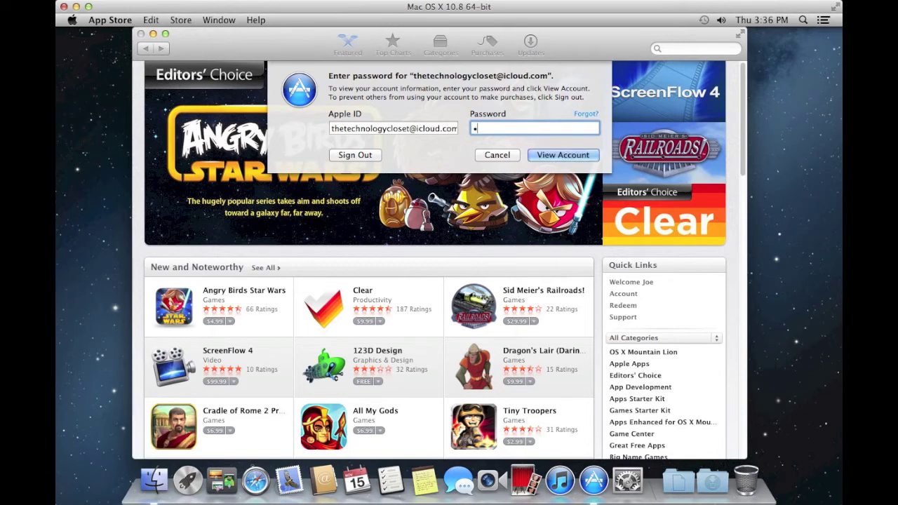
{"action": "type", "text": "••"}
{"action": "key", "text": "Return"}
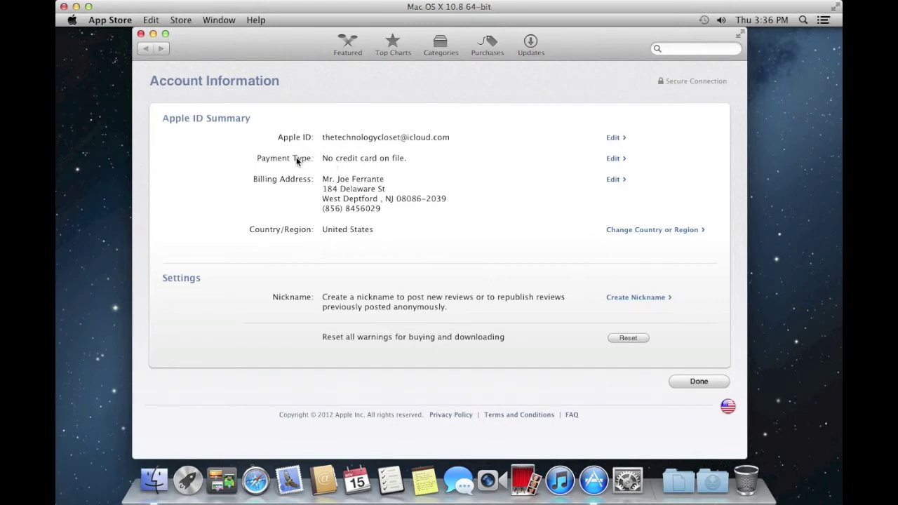
{"action": "left_click", "coordinate": [613, 160]}
{"action": "left_click", "coordinate": [350, 44]}
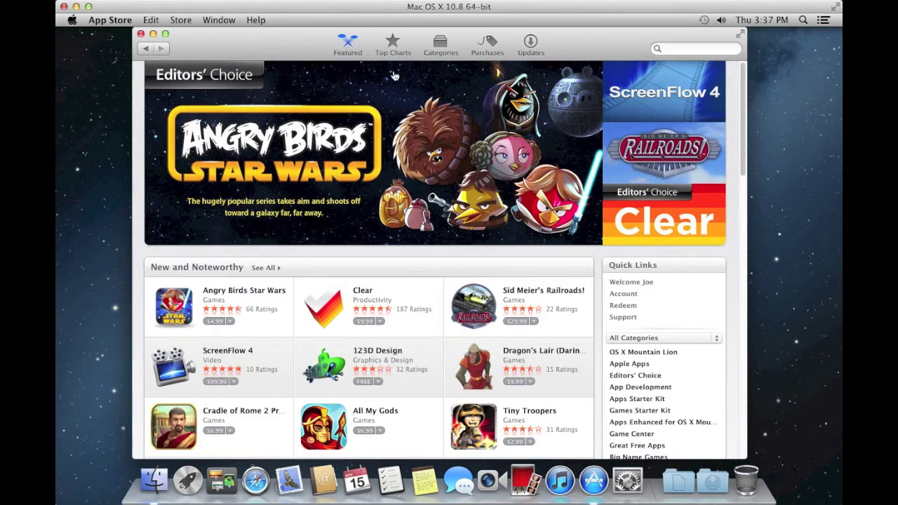
- Scroll up and down through the Featured page's app listings, then focus the search box
{"action": "scroll", "coordinate": [401, 200], "scroll_direction": "down", "scroll_amount": 3}
{"action": "scroll", "coordinate": [401, 200], "scroll_direction": "down", "scroll_amount": 5}
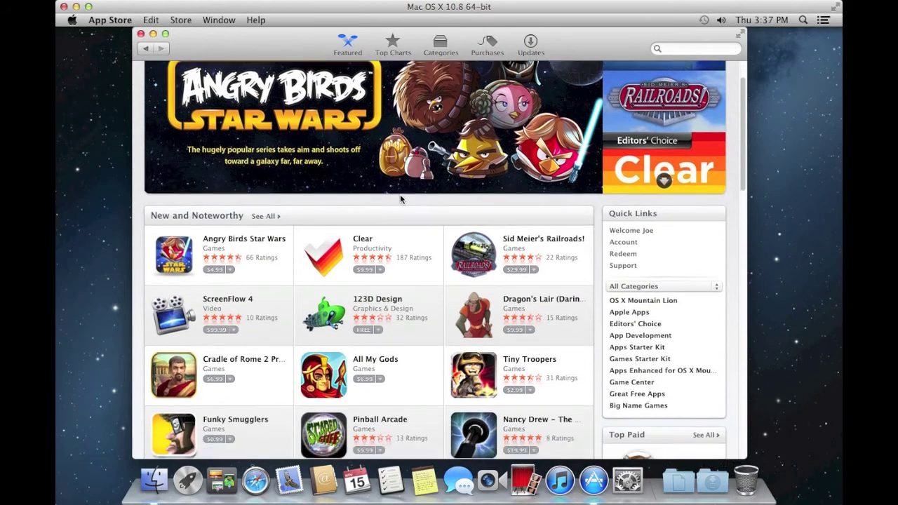
{"action": "scroll", "coordinate": [400, 194], "scroll_direction": "down", "scroll_amount": 7}
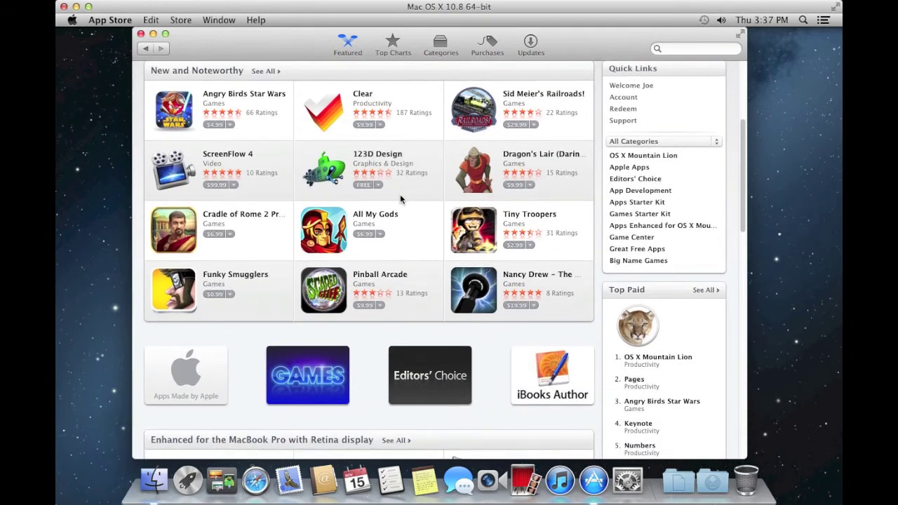
{"action": "scroll", "coordinate": [400, 196], "scroll_direction": "down", "scroll_amount": 2}
{"action": "scroll", "coordinate": [402, 200], "scroll_direction": "down", "scroll_amount": 4}
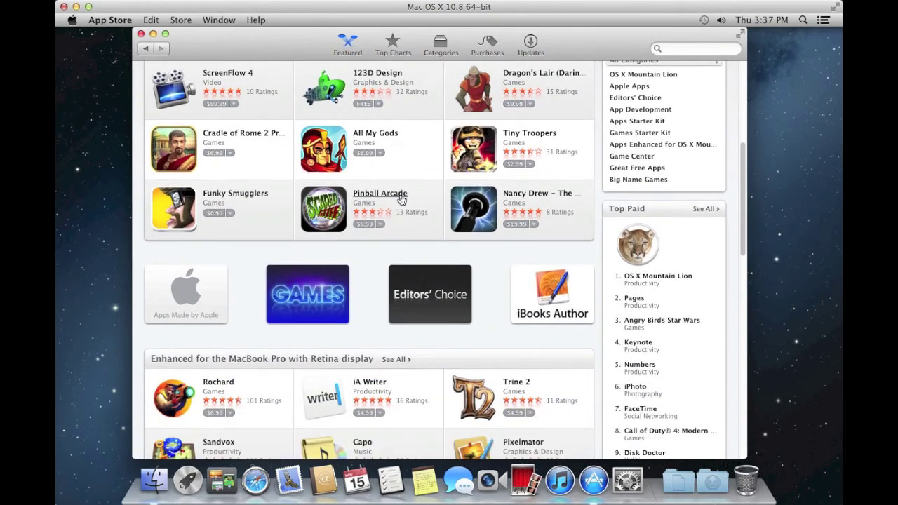
{"action": "scroll", "coordinate": [401, 200], "scroll_direction": "up", "scroll_amount": 7}
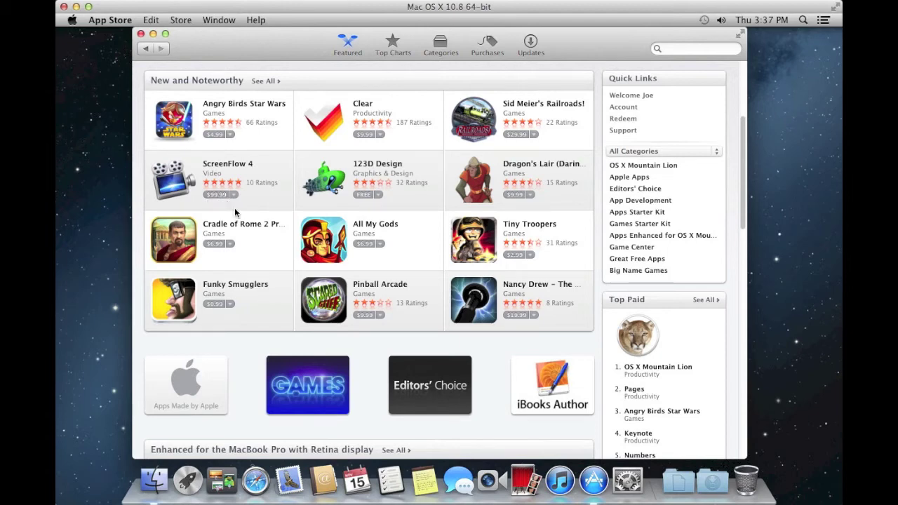
{"action": "scroll", "coordinate": [234, 208], "scroll_direction": "down", "scroll_amount": 2}
{"action": "scroll", "coordinate": [234, 208], "scroll_direction": "down", "scroll_amount": 2}
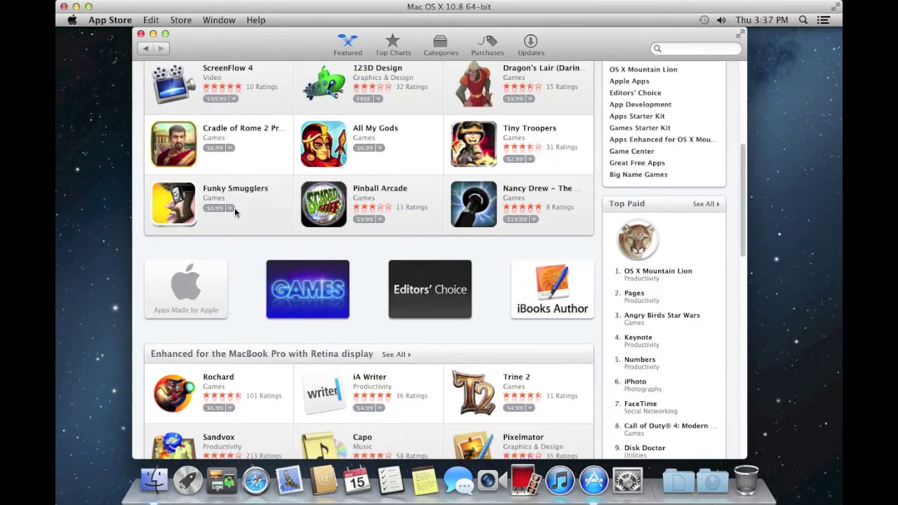
{"action": "scroll", "coordinate": [234, 208], "scroll_direction": "down", "scroll_amount": 5}
{"action": "scroll", "coordinate": [235, 208], "scroll_direction": "down", "scroll_amount": 8}
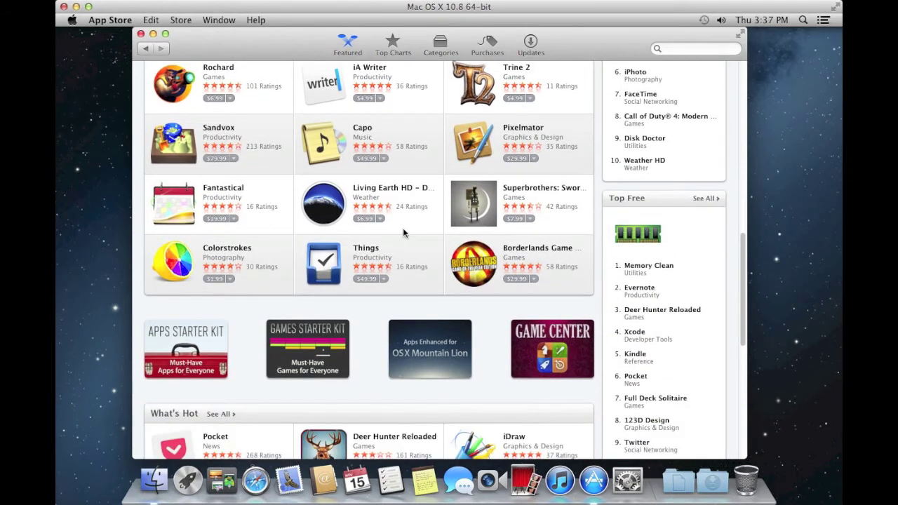
{"action": "scroll", "coordinate": [427, 229], "scroll_direction": "up", "scroll_amount": 4}
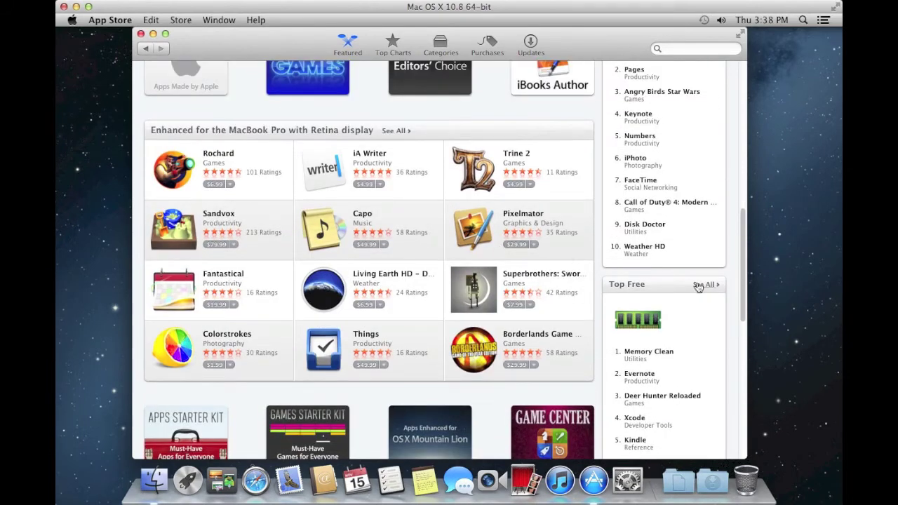
{"action": "scroll", "coordinate": [696, 288], "scroll_direction": "down", "scroll_amount": 3}
{"action": "scroll", "coordinate": [698, 293], "scroll_direction": "down", "scroll_amount": 7}
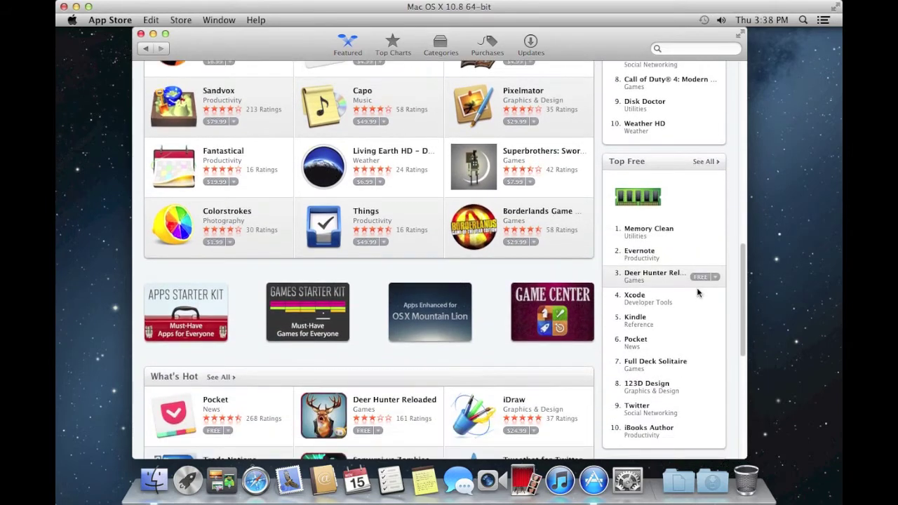
{"action": "scroll", "coordinate": [699, 293], "scroll_direction": "down", "scroll_amount": 6}
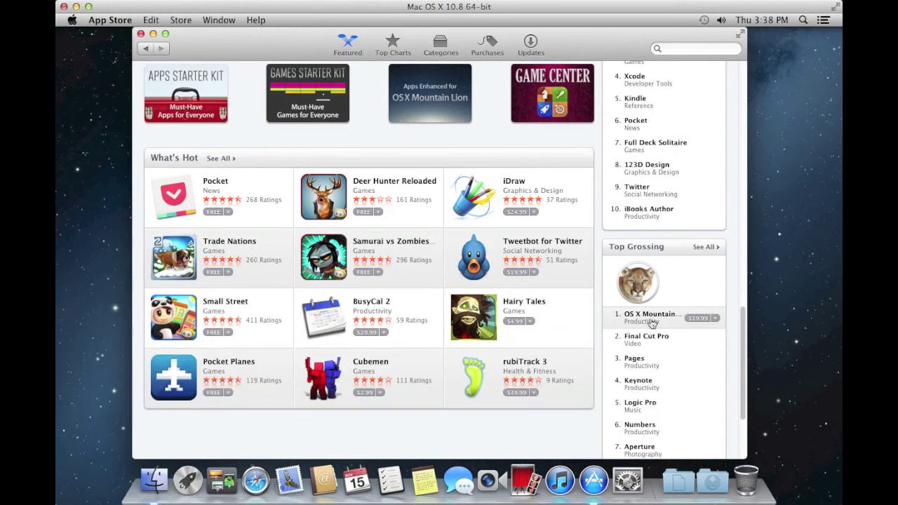
{"action": "scroll", "coordinate": [647, 337], "scroll_direction": "down", "scroll_amount": 2}
{"action": "scroll", "coordinate": [646, 360], "scroll_direction": "up", "scroll_amount": 15}
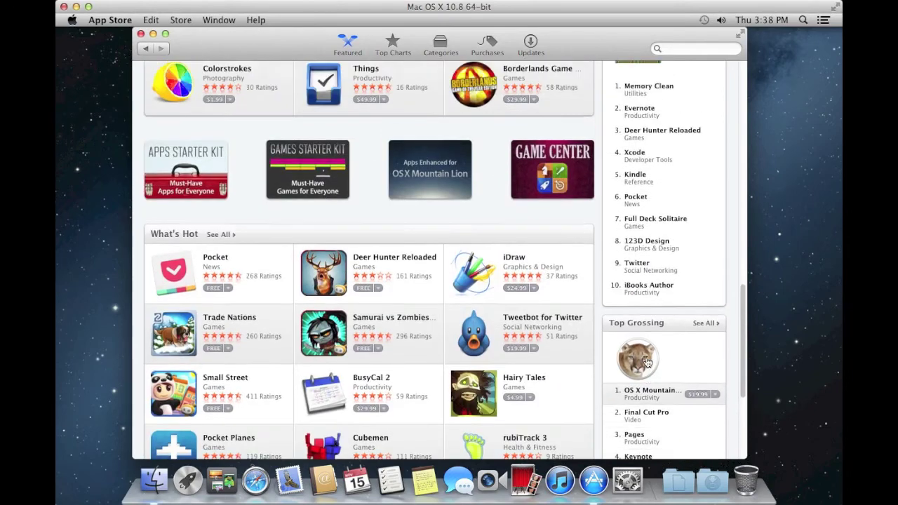
{"action": "scroll", "coordinate": [647, 361], "scroll_direction": "up", "scroll_amount": 5}
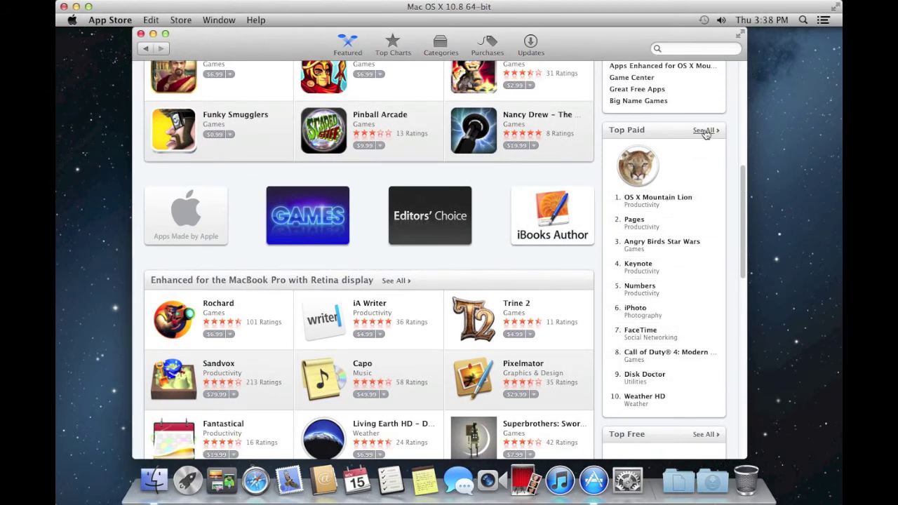
{"action": "left_click", "coordinate": [675, 49]}
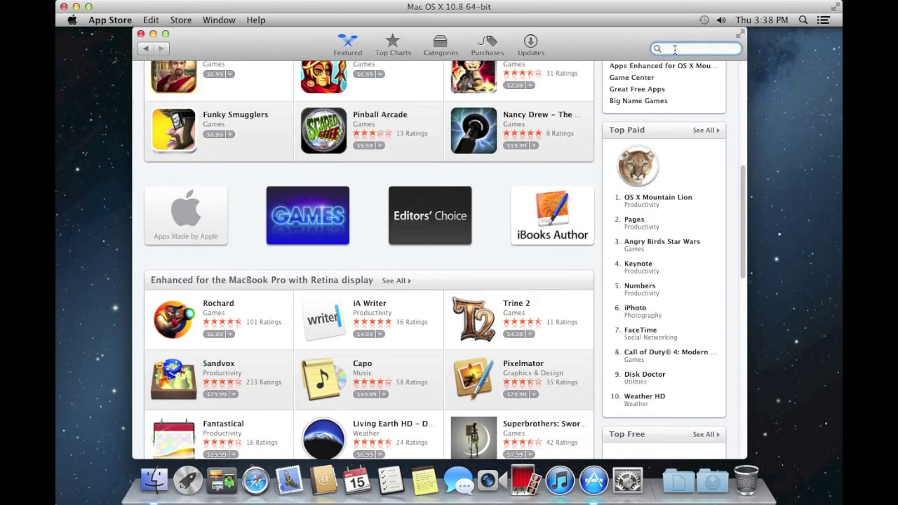
- Browse the Top Charts listings of top paid and top free apps
{"action": "left_click", "coordinate": [392, 47]}
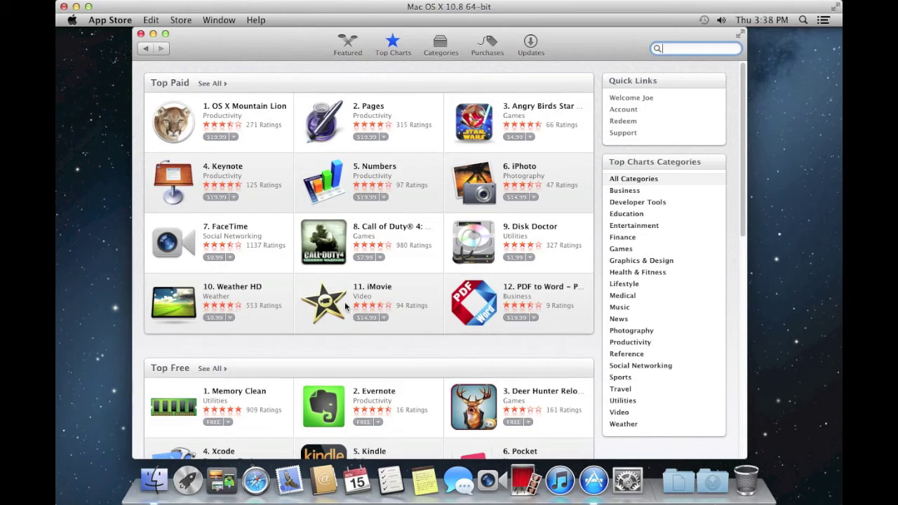
{"action": "scroll", "coordinate": [211, 324], "scroll_direction": "down", "scroll_amount": 2}
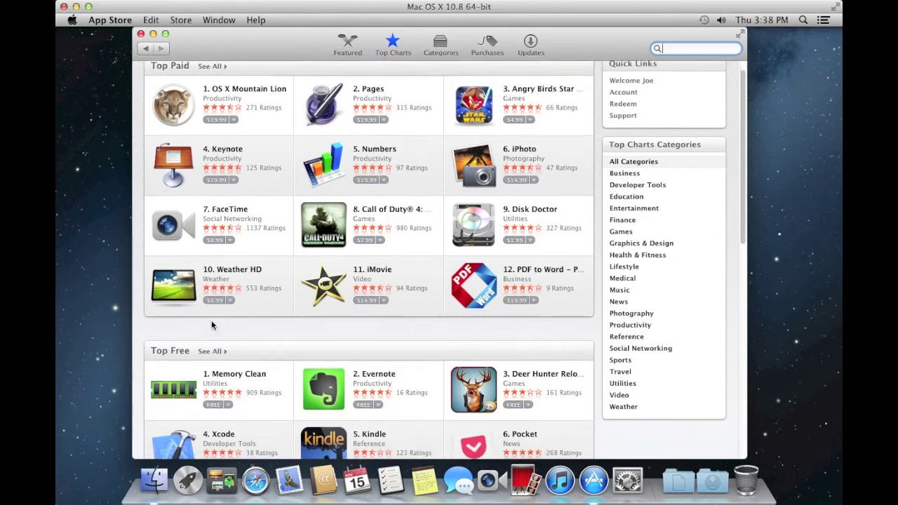
{"action": "scroll", "coordinate": [212, 325], "scroll_direction": "down", "scroll_amount": 2}
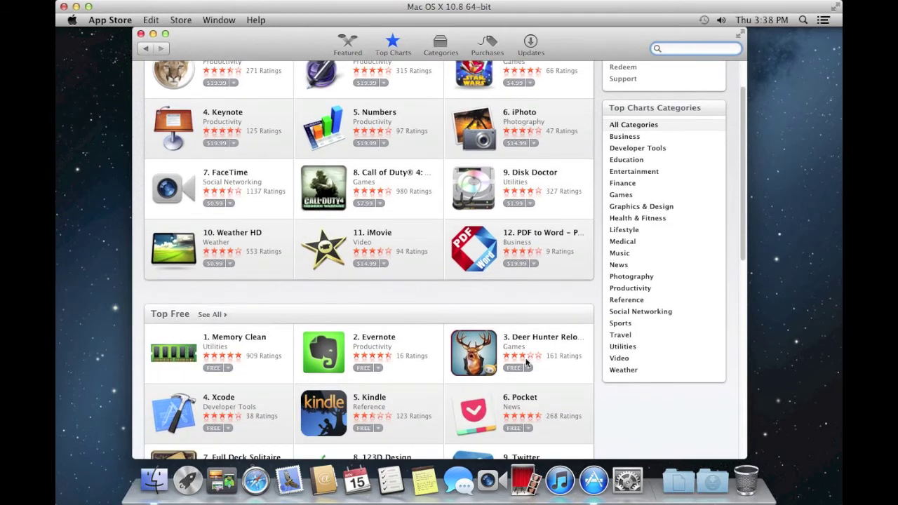
{"action": "scroll", "coordinate": [519, 359], "scroll_direction": "up", "scroll_amount": 3}
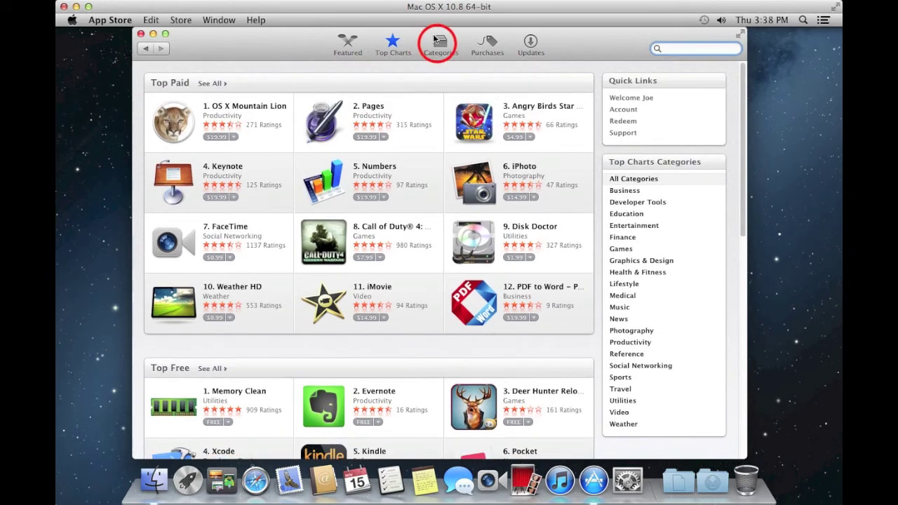
{"action": "left_click", "coordinate": [436, 41]}
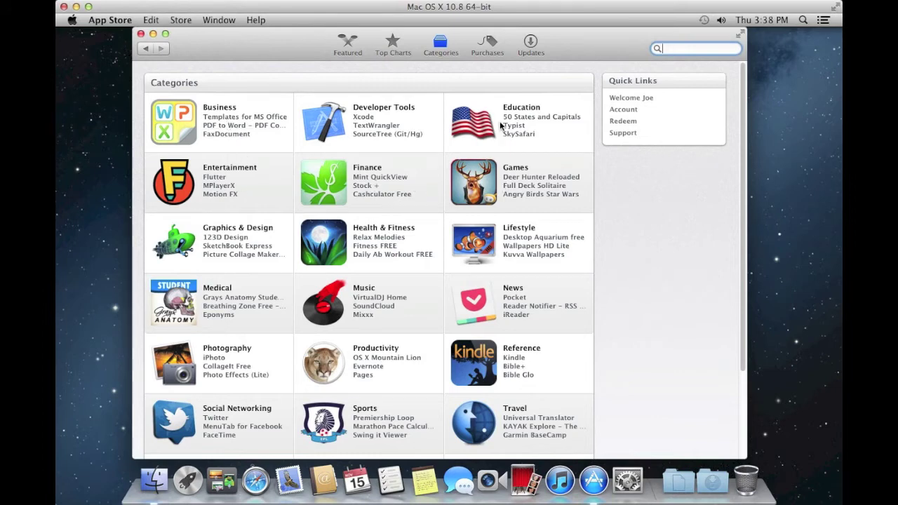
- Scroll the Categories grid down to the Social Networking tile
{"action": "scroll", "coordinate": [373, 307], "scroll_direction": "down", "scroll_amount": 3}
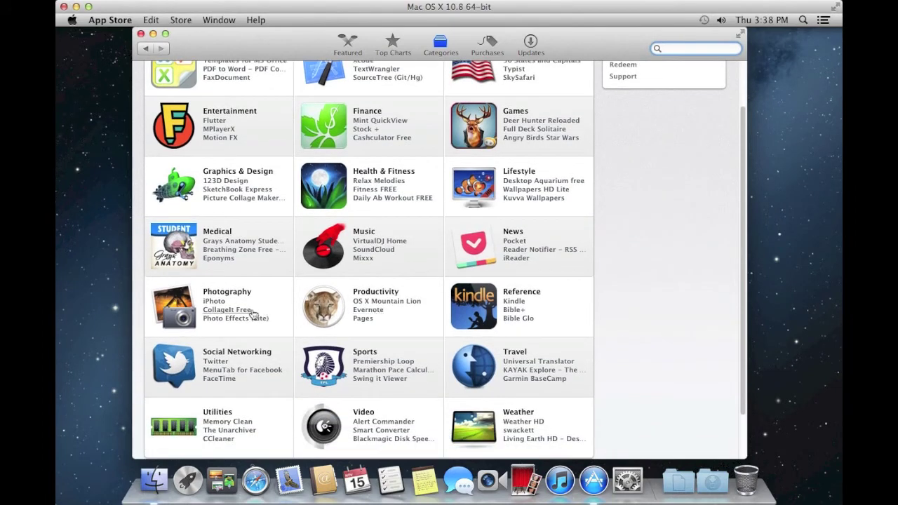
{"action": "scroll", "coordinate": [392, 329], "scroll_direction": "down", "scroll_amount": 2}
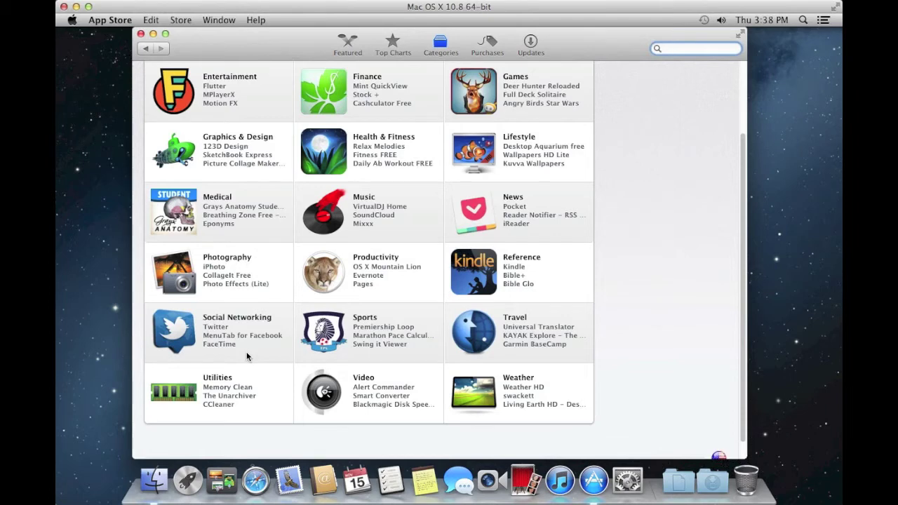
{"action": "left_click", "coordinate": [213, 329]}
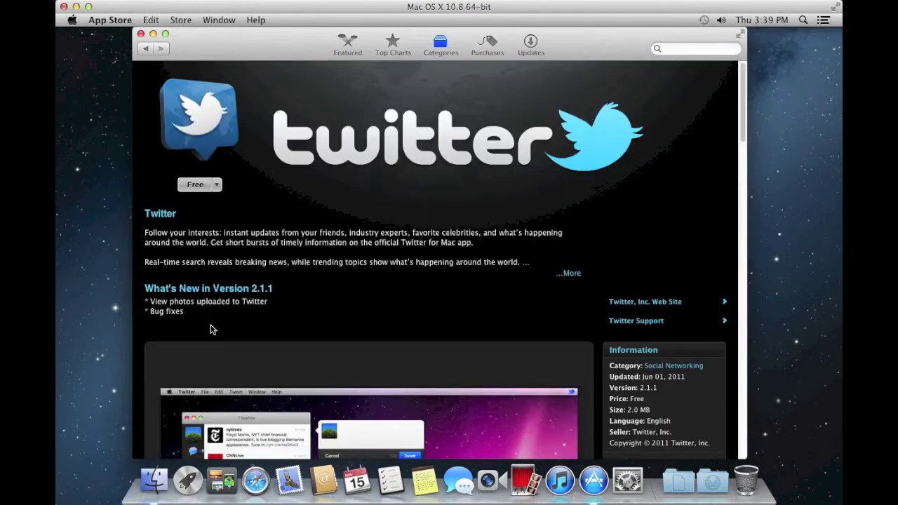
{"action": "scroll", "coordinate": [306, 302], "scroll_direction": "down", "scroll_amount": 2}
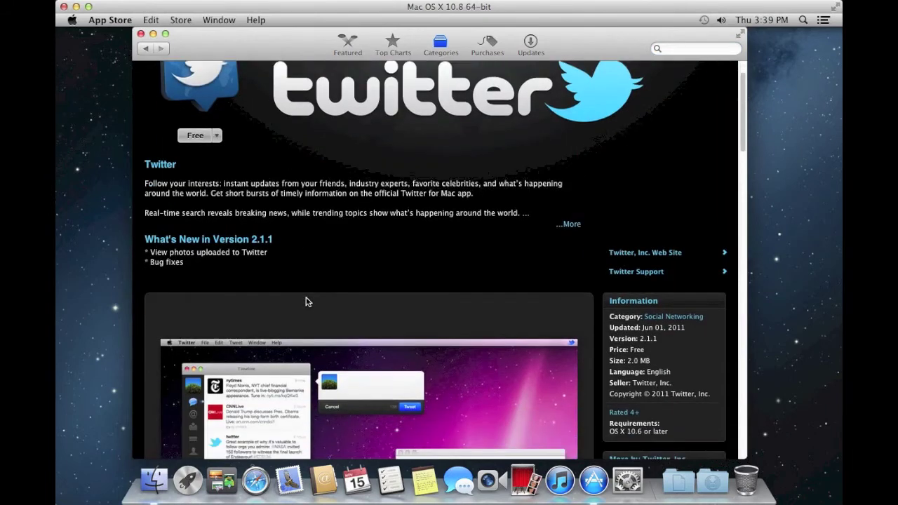
{"action": "scroll", "coordinate": [187, 232], "scroll_direction": "down", "scroll_amount": 4}
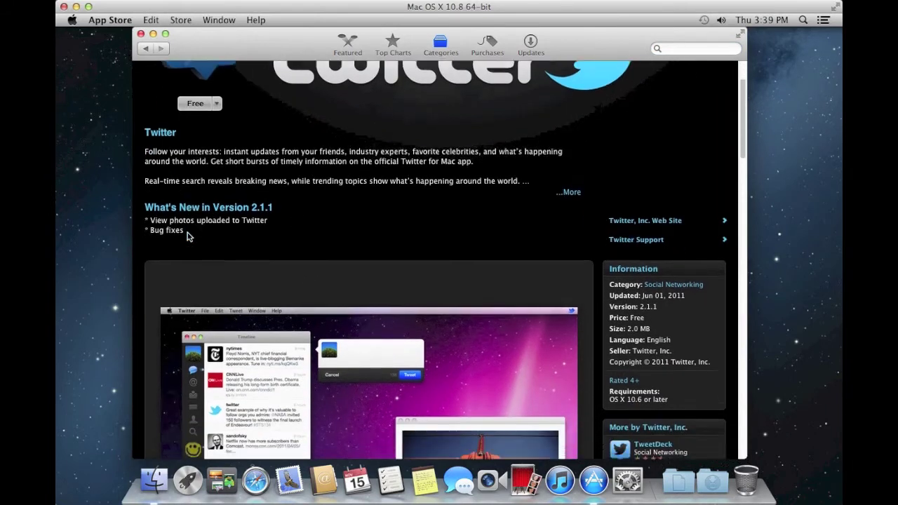
{"action": "scroll", "coordinate": [277, 297], "scroll_direction": "down", "scroll_amount": 5}
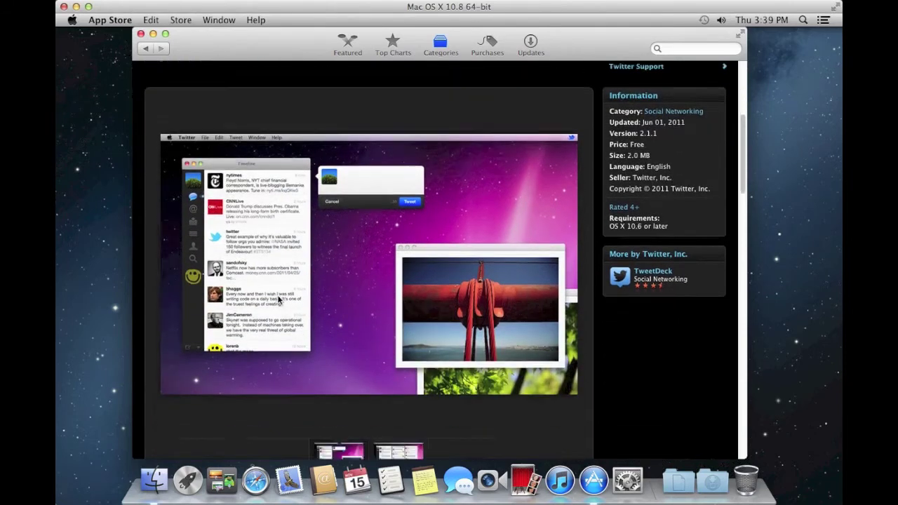
{"action": "scroll", "coordinate": [594, 341], "scroll_direction": "down", "scroll_amount": 2}
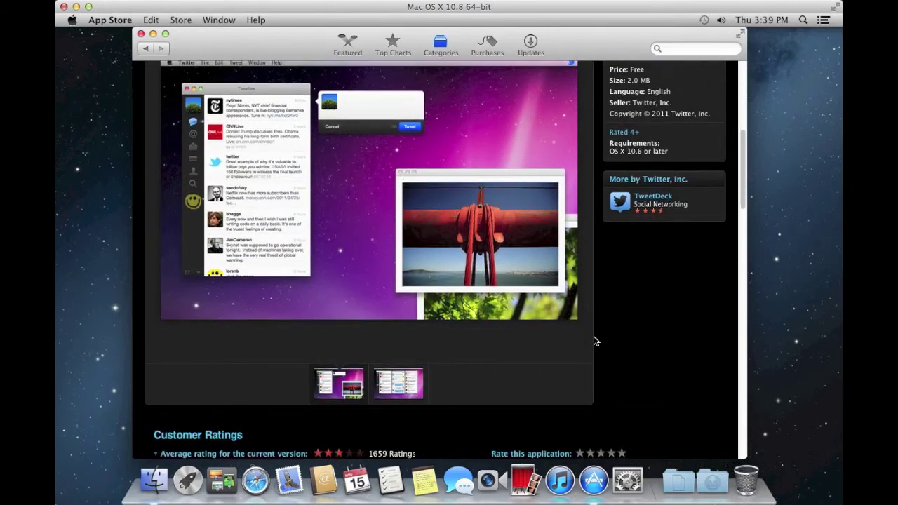
{"action": "scroll", "coordinate": [594, 341], "scroll_direction": "down", "scroll_amount": 18}
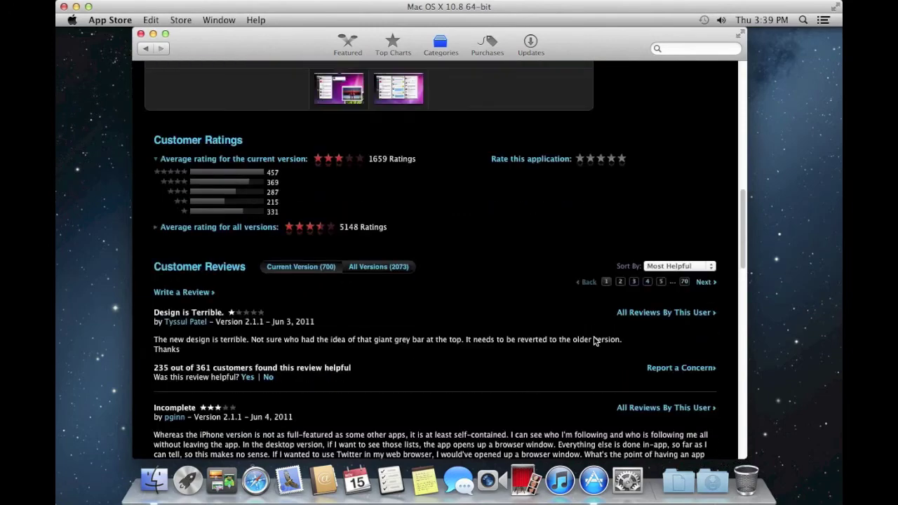
{"action": "scroll", "coordinate": [594, 341], "scroll_direction": "down", "scroll_amount": 6}
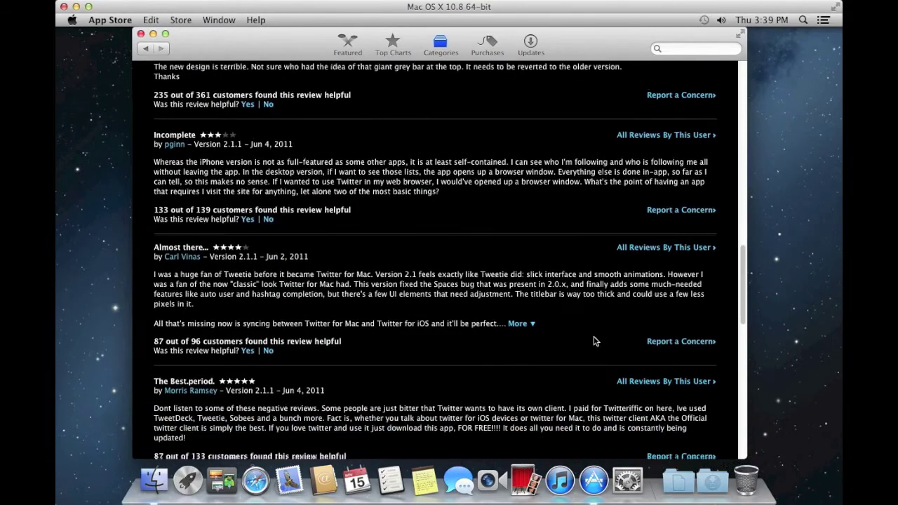
{"action": "scroll", "coordinate": [594, 341], "scroll_direction": "down", "scroll_amount": 4}
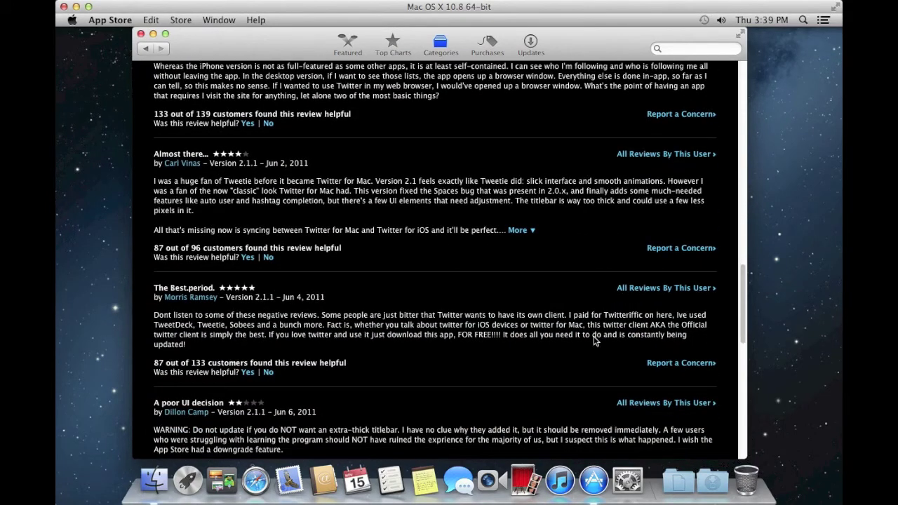
{"action": "scroll", "coordinate": [594, 340], "scroll_direction": "up", "scroll_amount": 20}
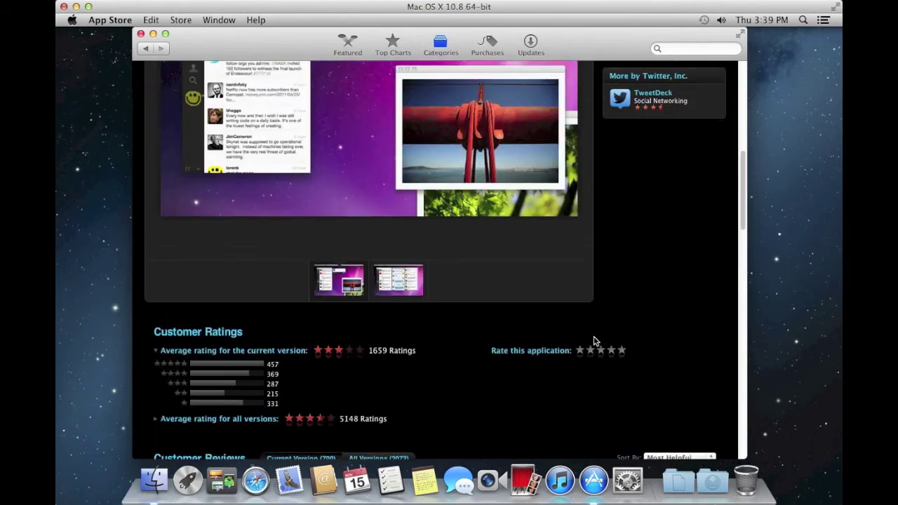
{"action": "scroll", "coordinate": [593, 341], "scroll_direction": "up", "scroll_amount": 14}
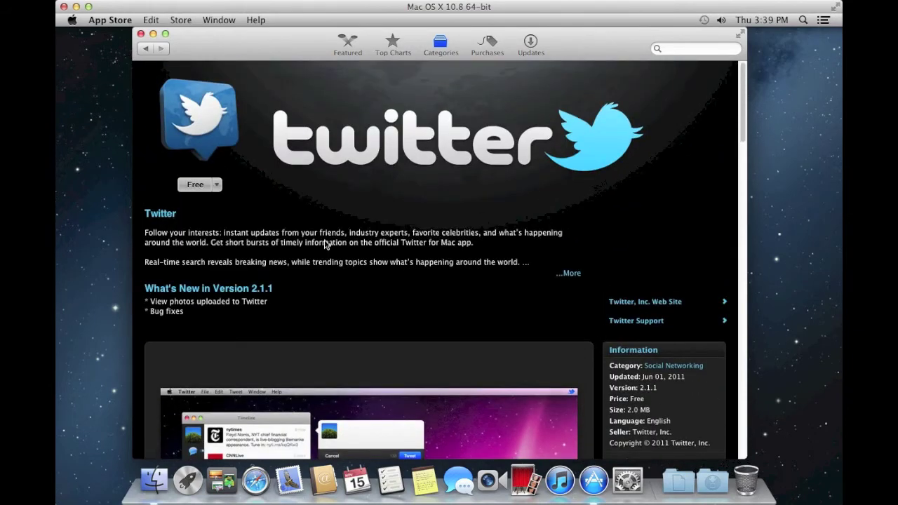
- Install the free Twitter app, confirming with the Apple ID password, then go to Purchases
{"action": "left_click", "coordinate": [196, 185]}
{"action": "left_click", "coordinate": [192, 187]}
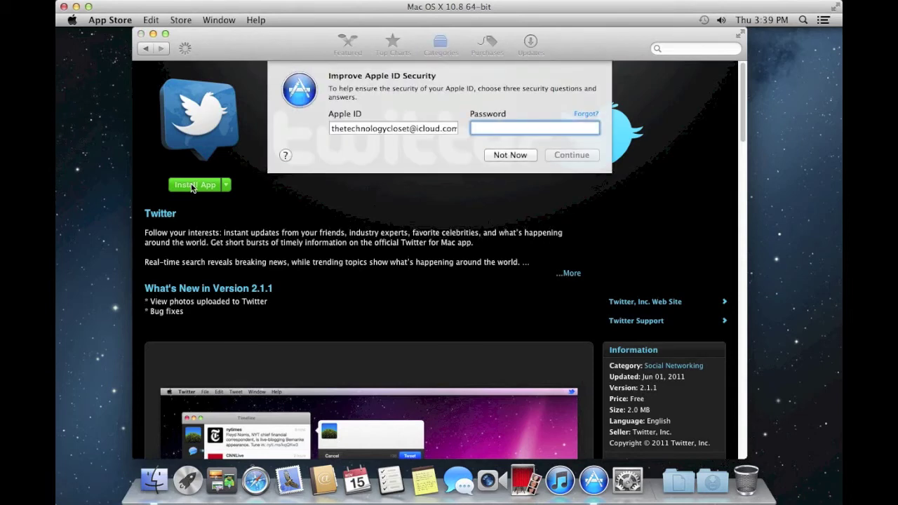
{"action": "type", "text": "•••••••••"}
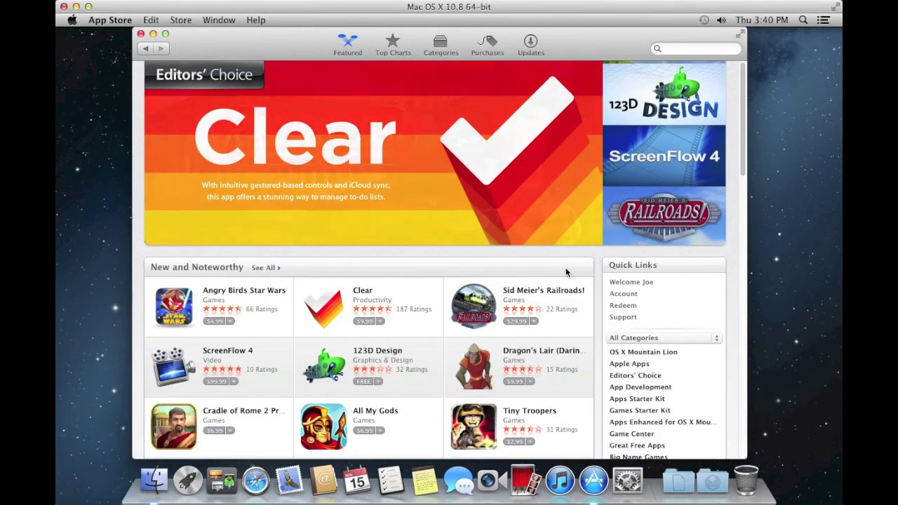
{"action": "left_click", "coordinate": [493, 46]}
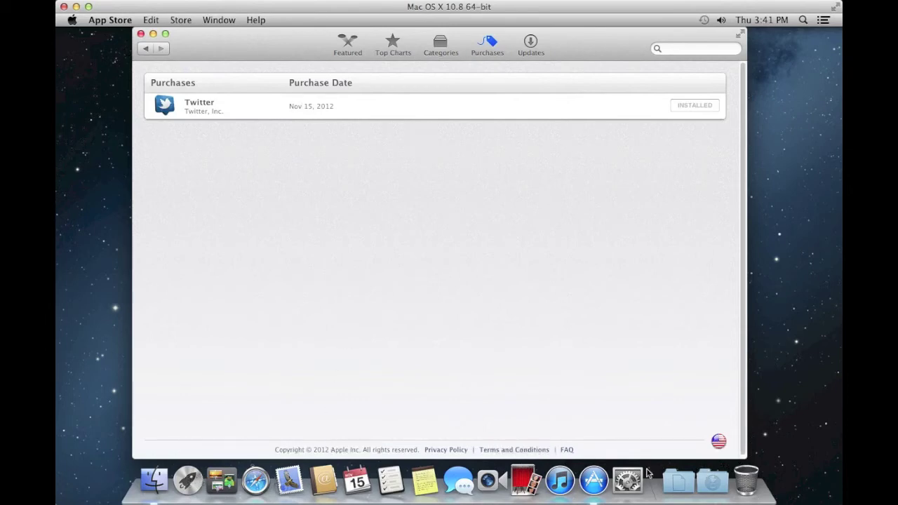
- Bring up a Finder window from the Dock
{"action": "left_click", "coordinate": [155, 485]}
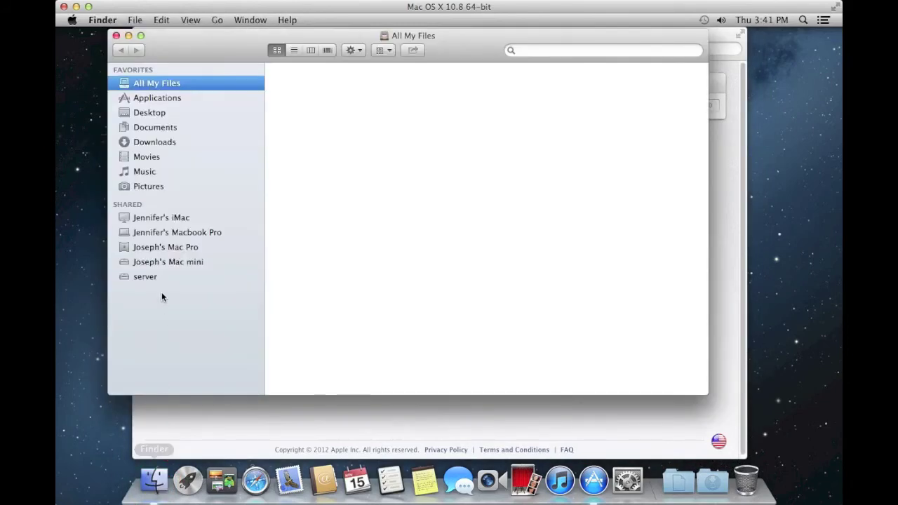
- Open the Applications folder and select the newly installed Twitter app
{"action": "left_click", "coordinate": [148, 98]}
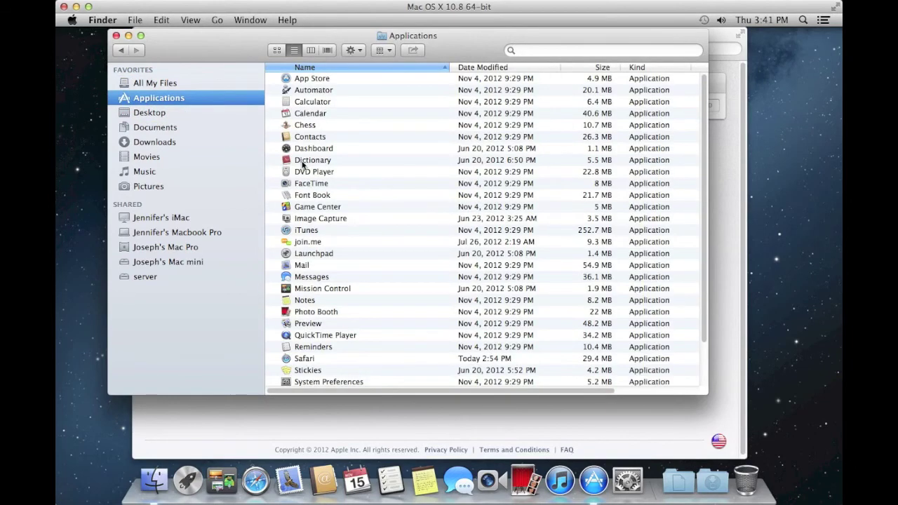
{"action": "left_click", "coordinate": [701, 136]}
{"action": "left_click_drag", "start_coordinate": [699, 141], "coordinate": [691, 222]}
{"action": "left_click", "coordinate": [295, 369]}
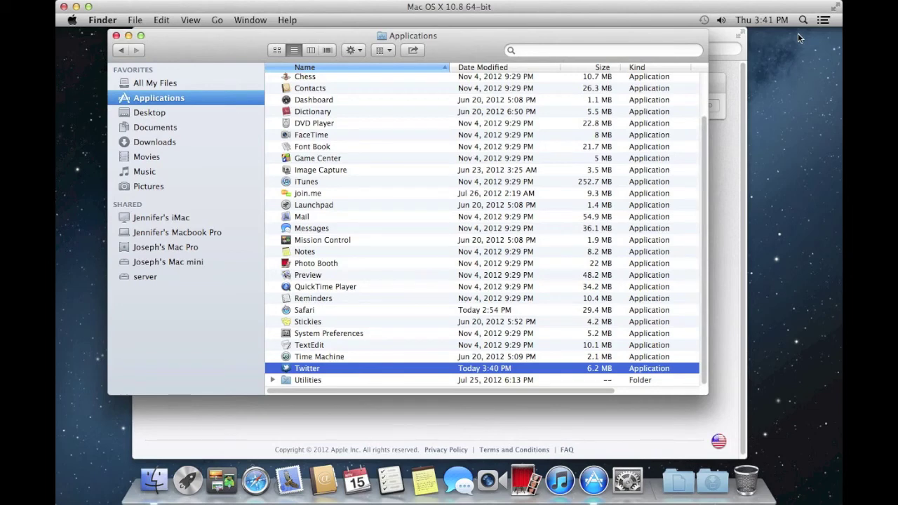
{"action": "key", "text": "super+space"}
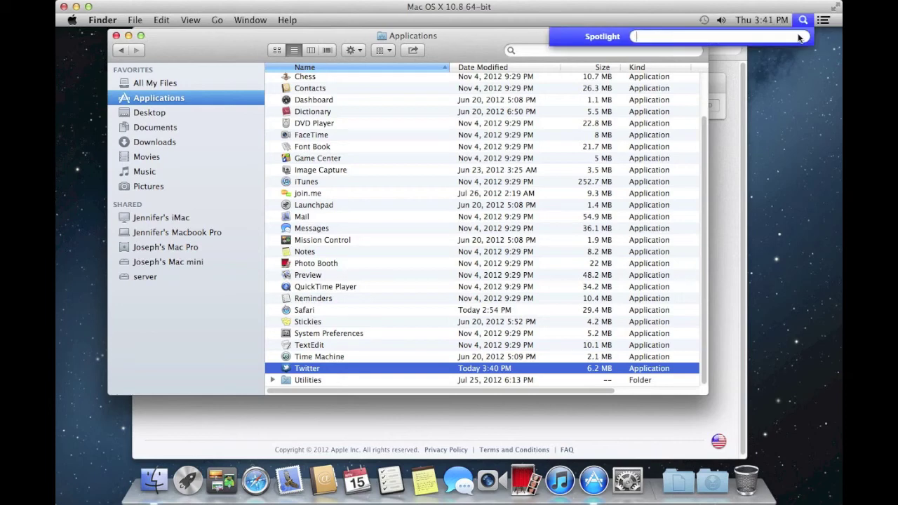
- Launch Twitter by searching 'twi' in Spotlight, then enter the account username
{"action": "type", "text": "twi"}
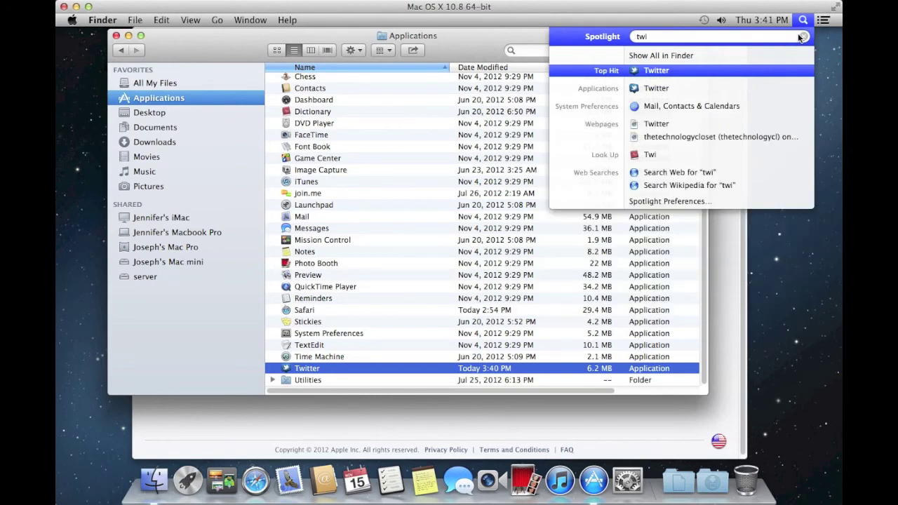
{"action": "key", "text": "Return"}
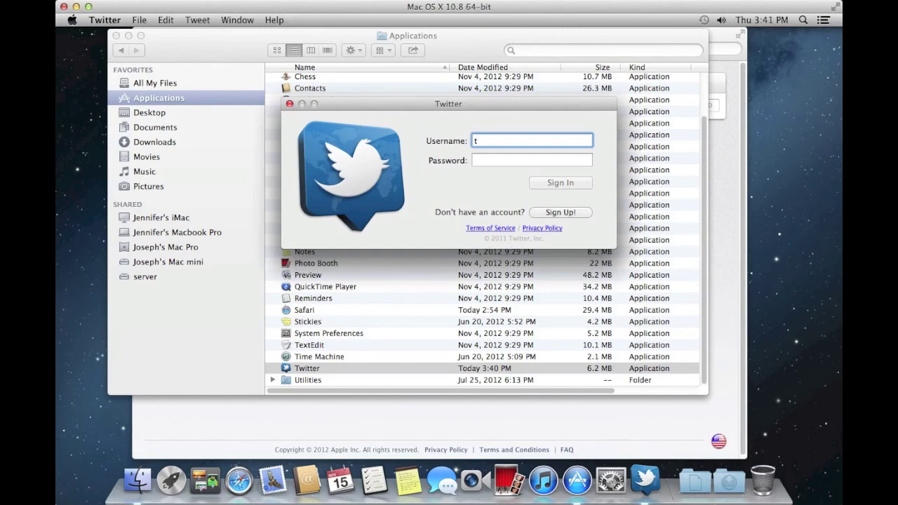
{"action": "type", "text": "hetechnologycl"}
- Enter the account password to sign in, then move the Timeline window left and widen it
{"action": "left_click", "coordinate": [532, 160]}
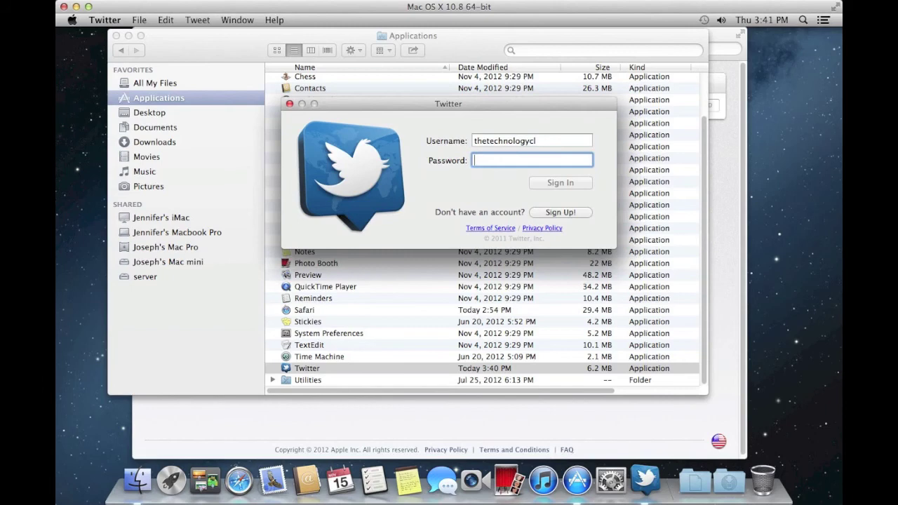
{"action": "type", "text": "•••••••••"}
{"action": "key", "text": "Return"}
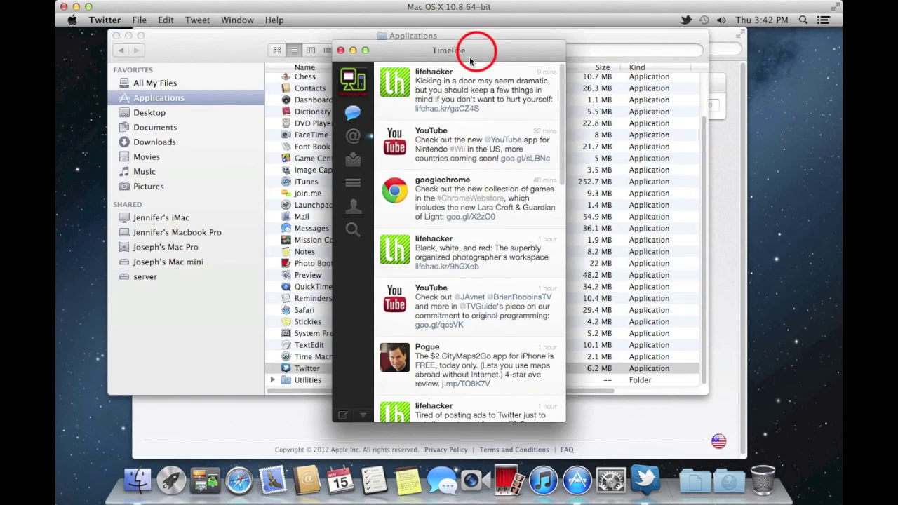
{"action": "left_click_drag", "start_coordinate": [472, 49], "coordinate": [196, 33]}
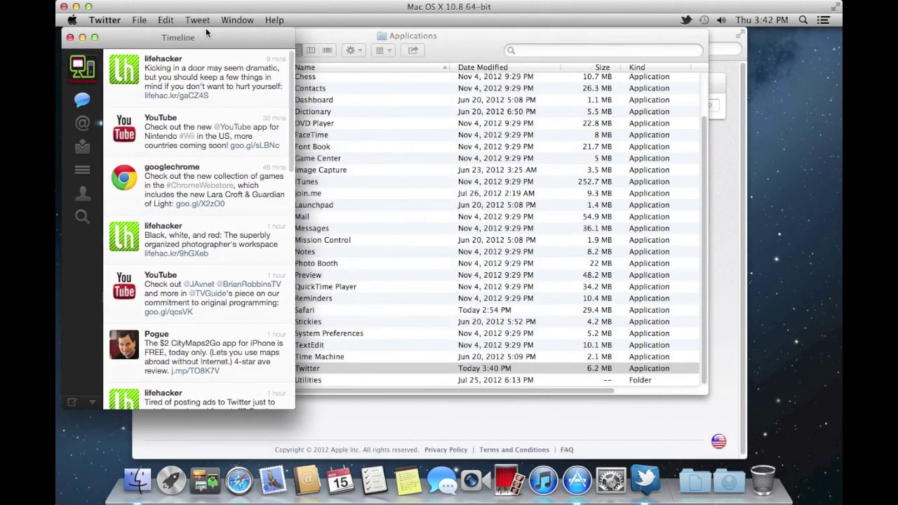
{"action": "left_click_drag", "start_coordinate": [294, 190], "coordinate": [401, 188]}
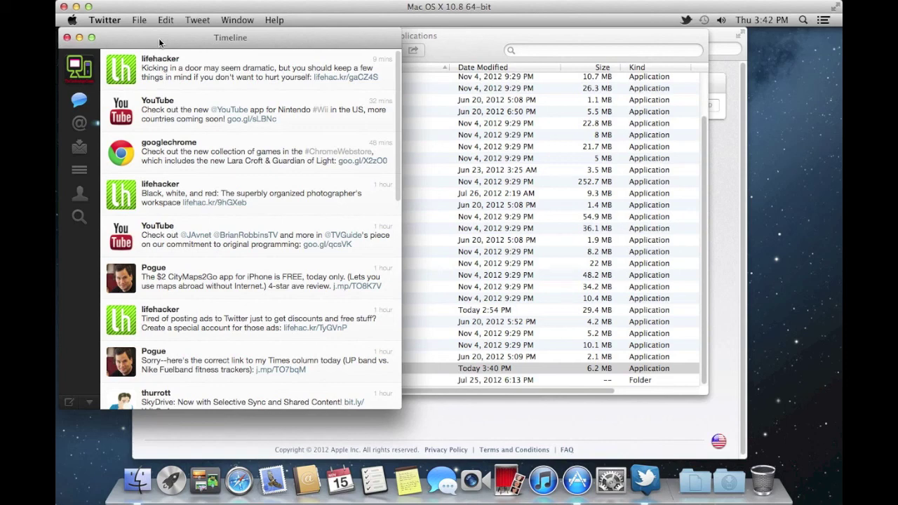
- Close the Twitter Timeline, Finder Applications and App Store Purchases windows
{"action": "left_click", "coordinate": [66, 38]}
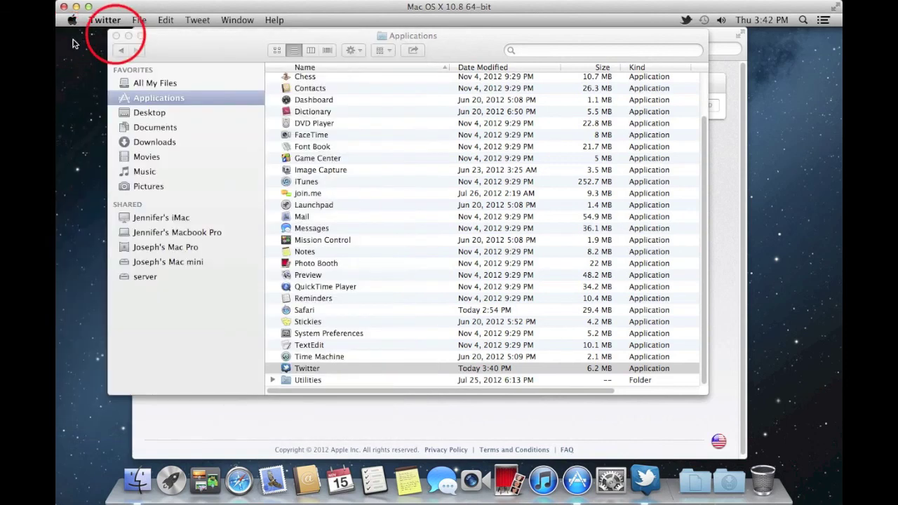
{"action": "left_click", "coordinate": [115, 36]}
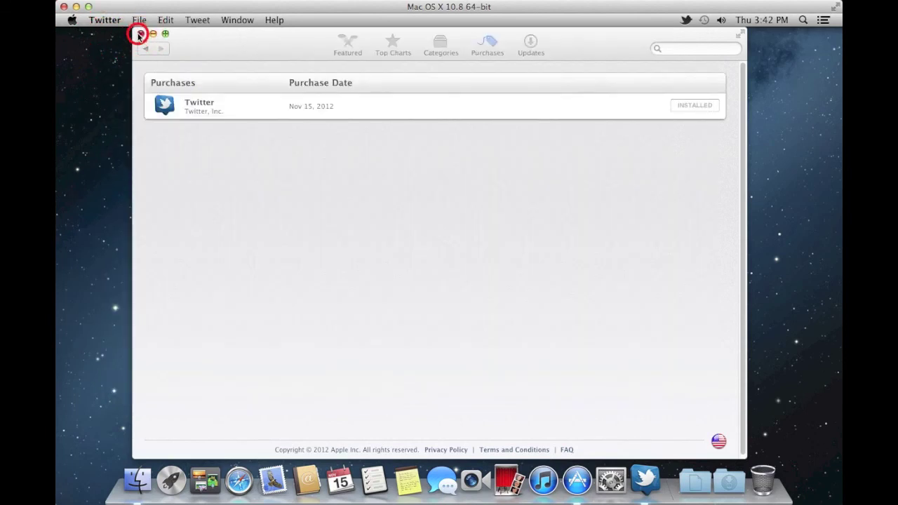
{"action": "left_click", "coordinate": [140, 34]}
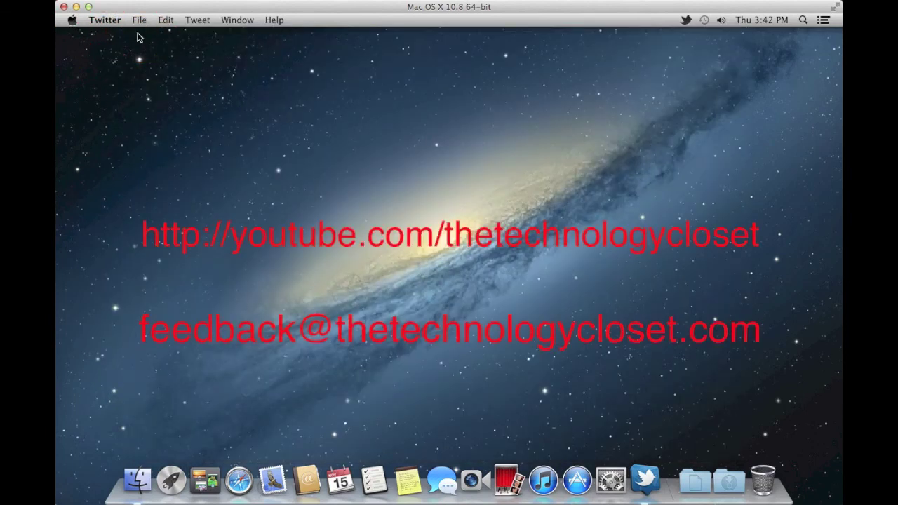